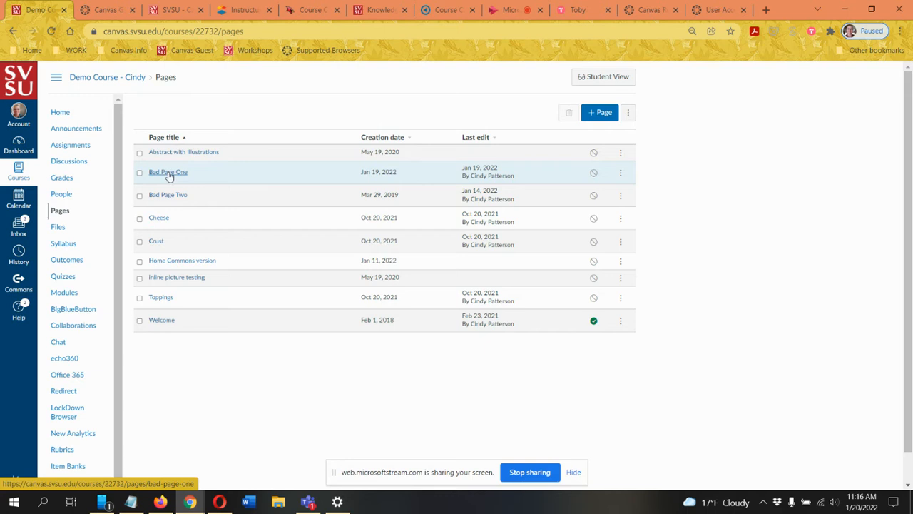
Step: Open Bad Page One and look over its contrast, heading and image sections
click(170, 174)
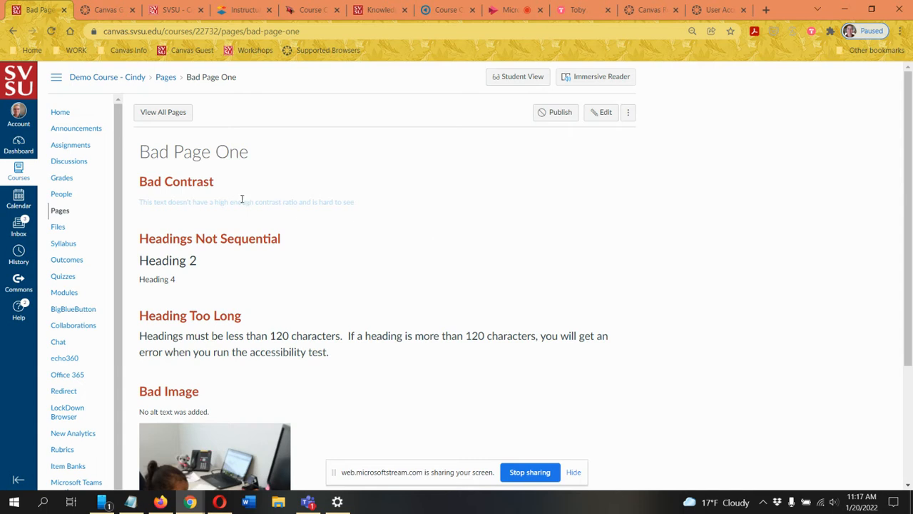
scroll(557, 204, down, 1)
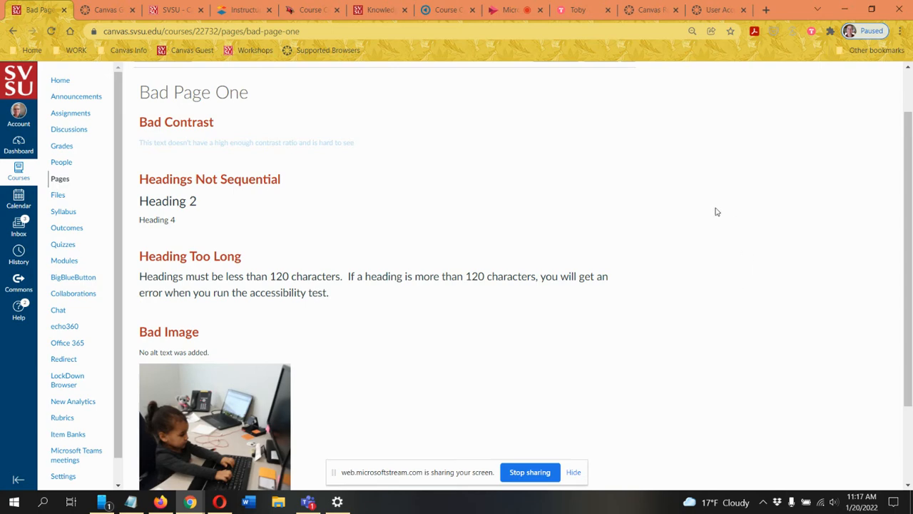
scroll(380, 187, down, 1)
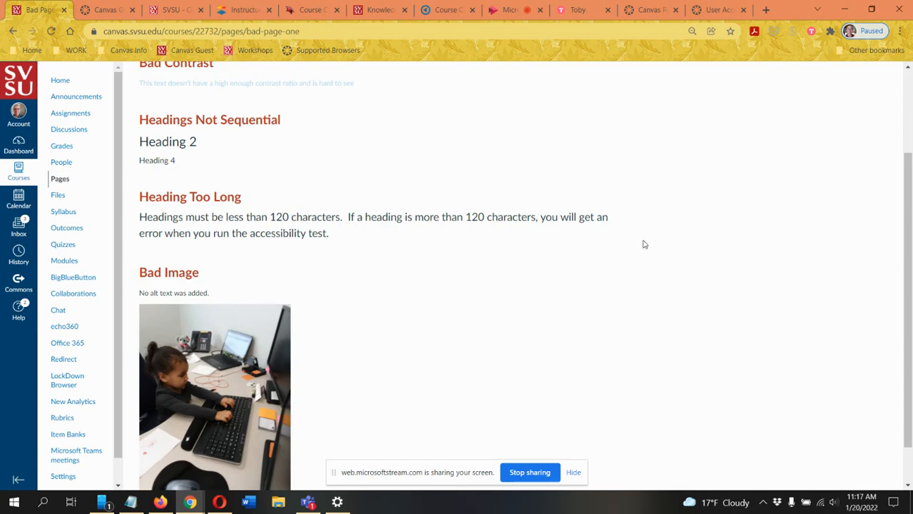
scroll(644, 241, down, 1)
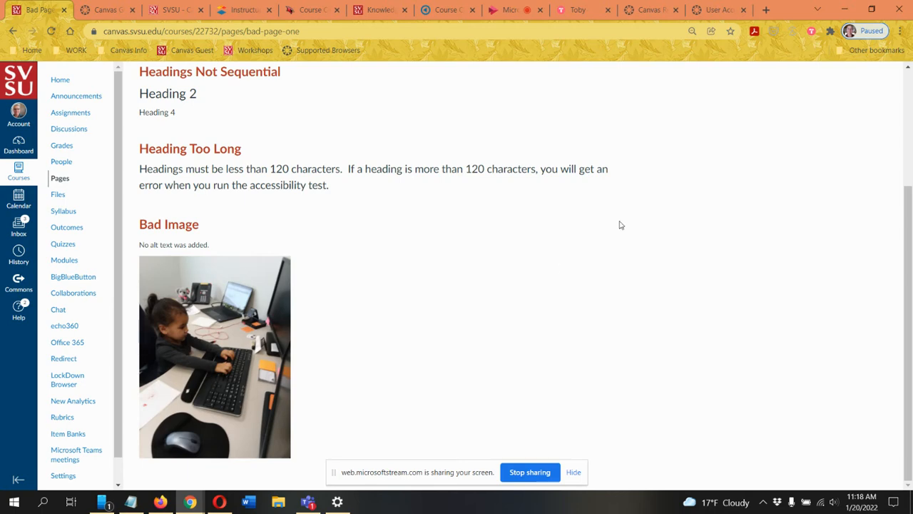
scroll(629, 238, up, 3)
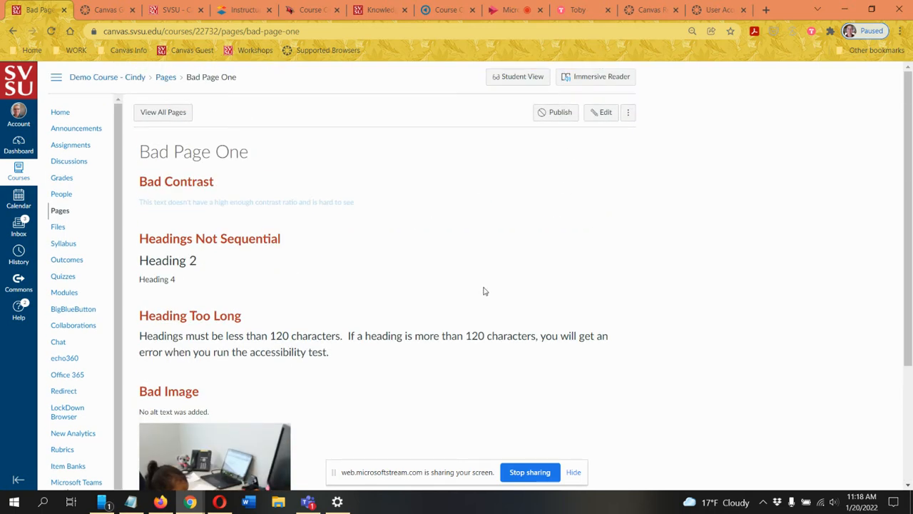
Step: Open Bad Page One for editing and enlarge the content editing area downward
click(604, 113)
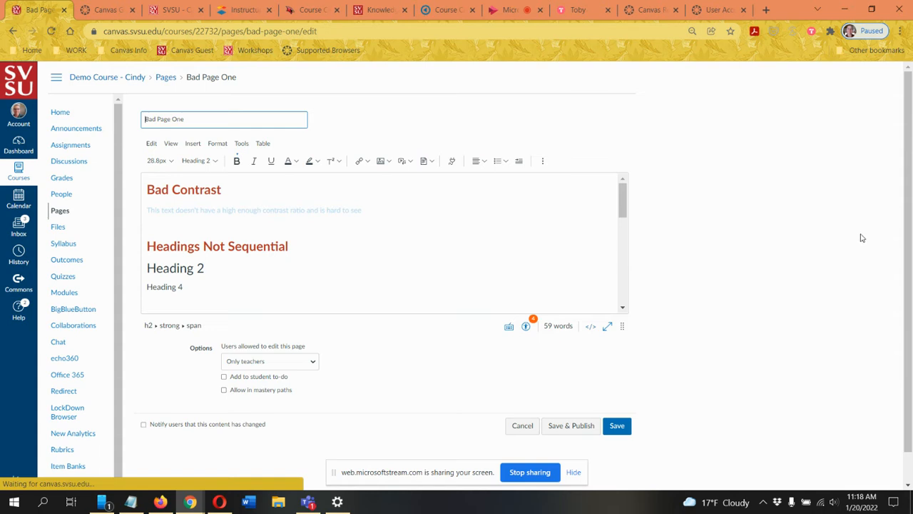
drag(623, 293, 623, 459)
scroll(768, 307, down, 1)
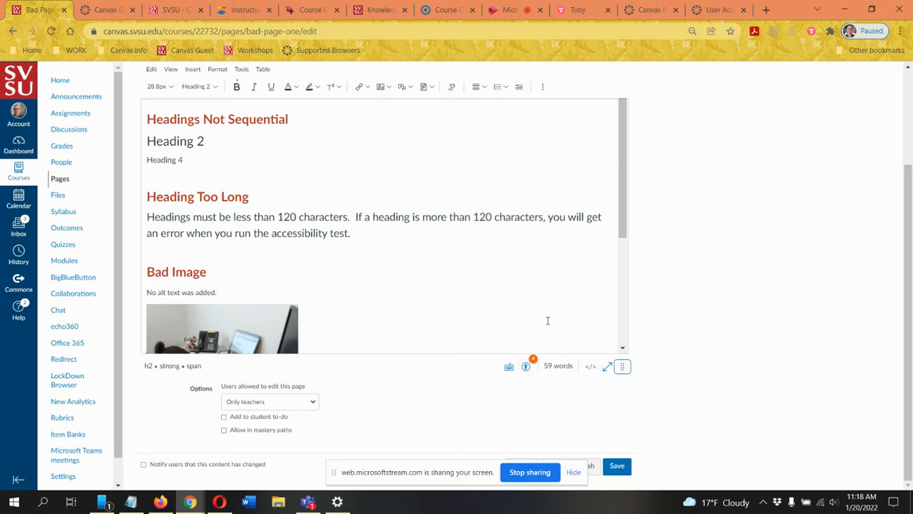
Step: Look over the page content in the editor and run the Accessibility Checker on it
click(336, 120)
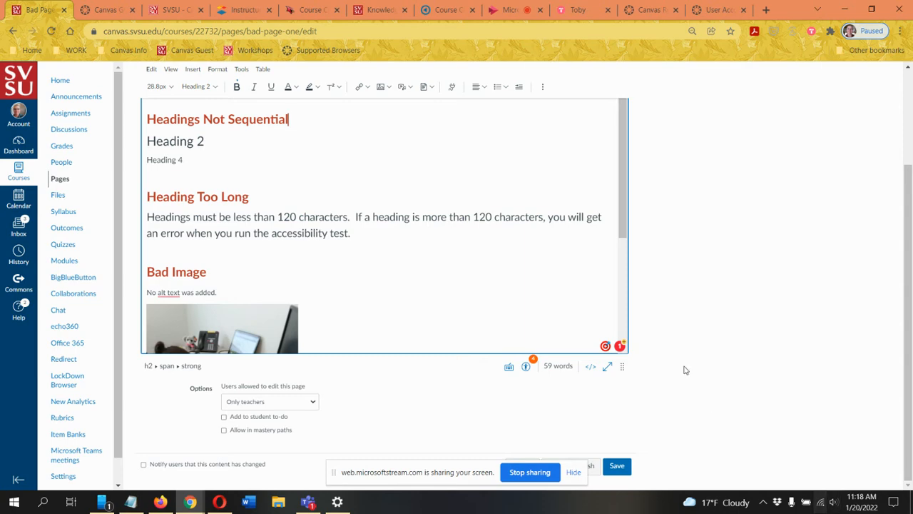
scroll(507, 276, up, 1)
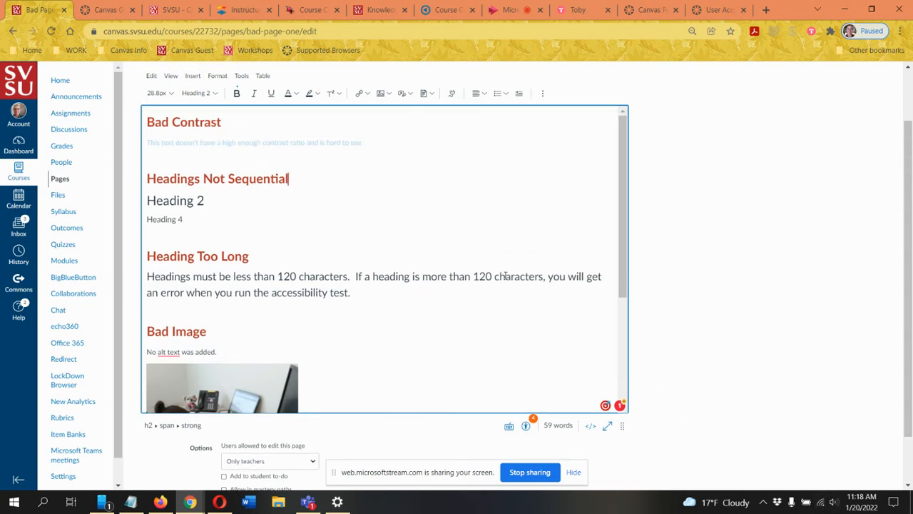
scroll(506, 276, down, 3)
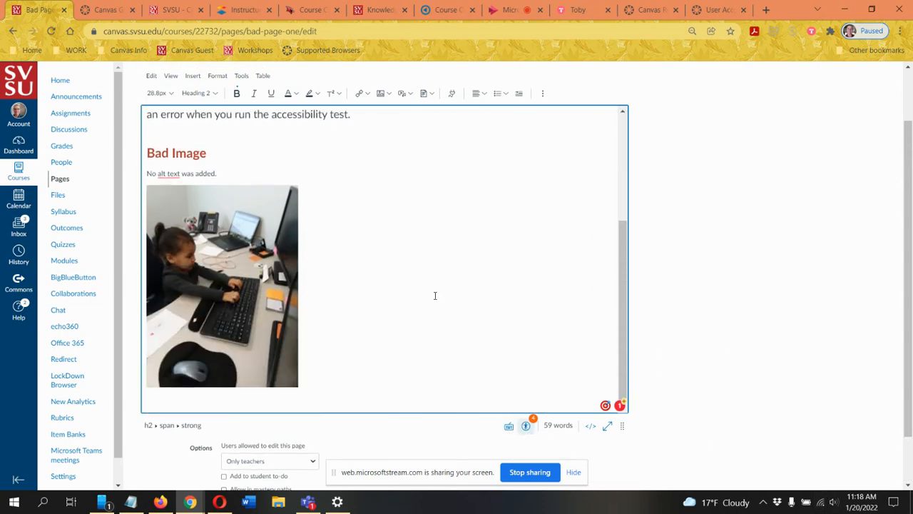
scroll(435, 295, up, 3)
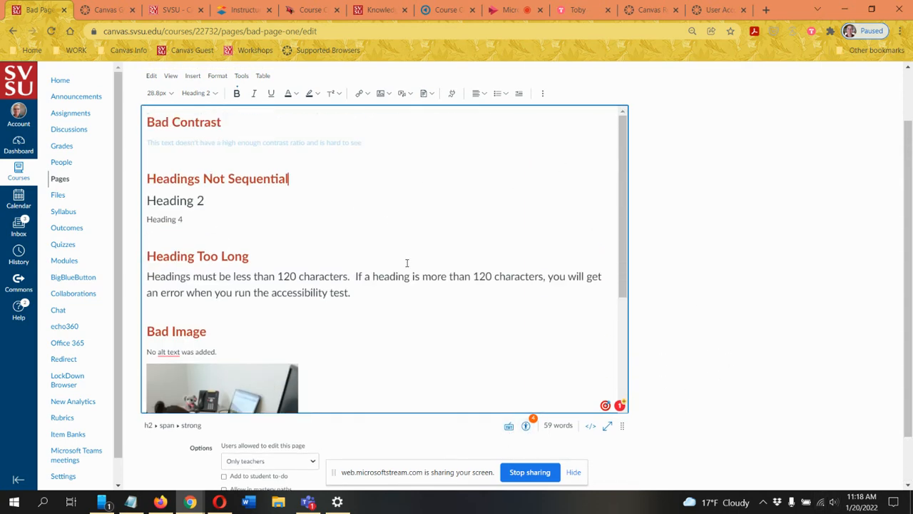
click(526, 426)
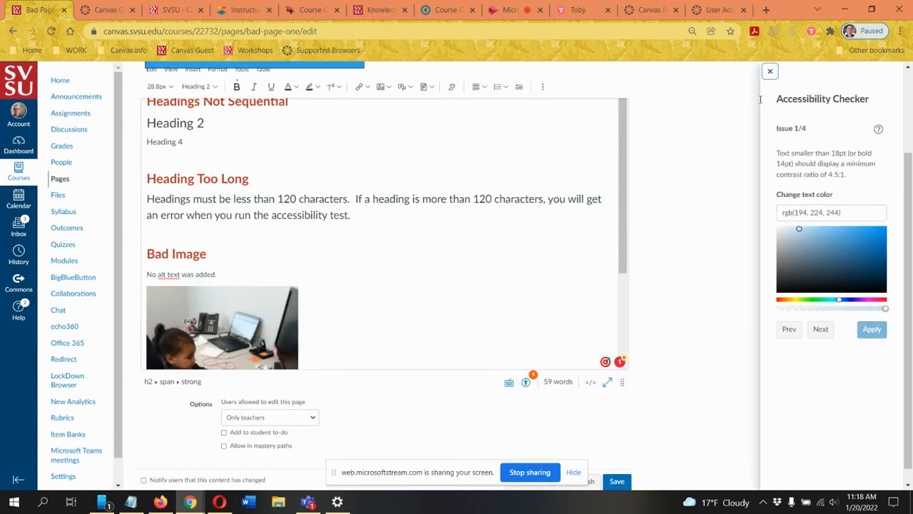
Step: Fix the low-contrast text under Bad Contrast by changing its color to the dark blue rgb(33, 52, 141) and applying it
scroll(499, 235, up, 3)
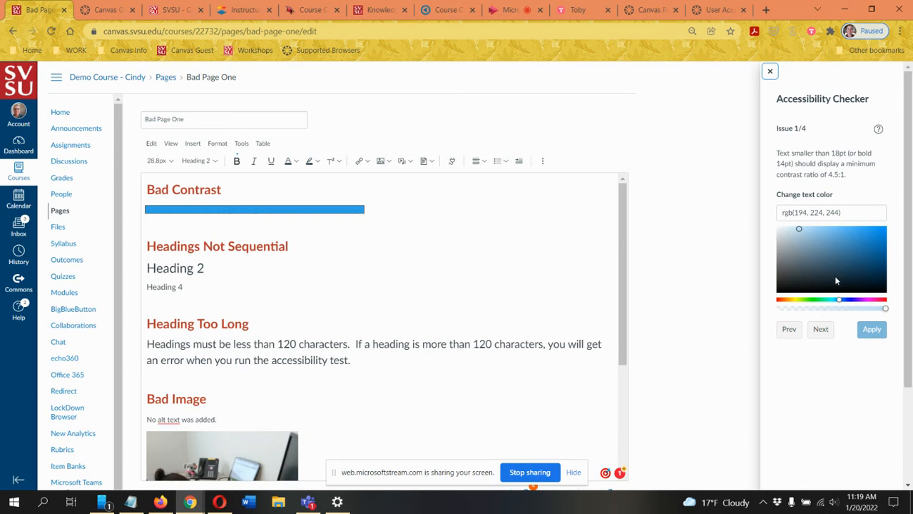
click(839, 301)
drag(840, 303, 886, 304)
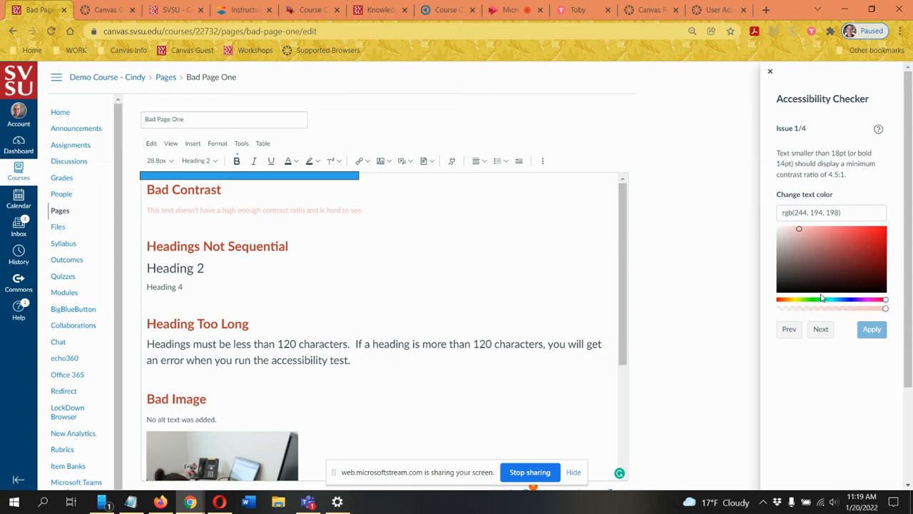
click(847, 300)
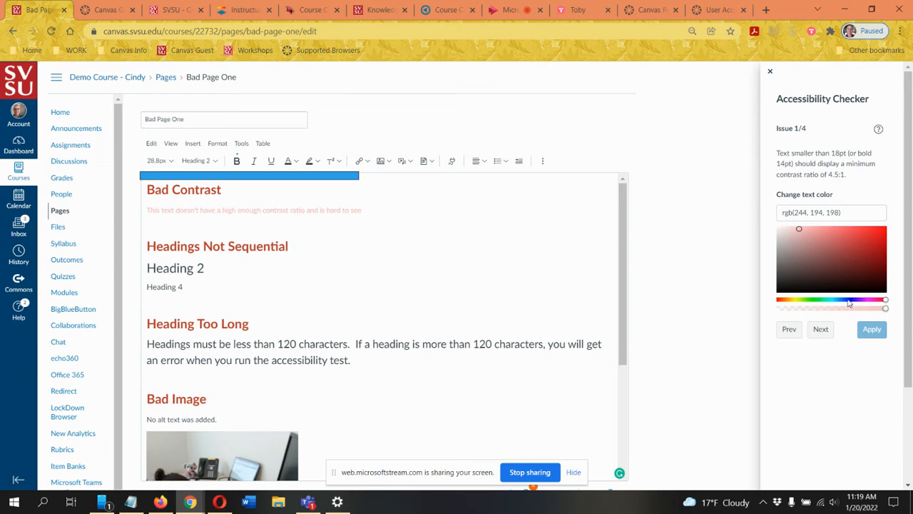
click(861, 257)
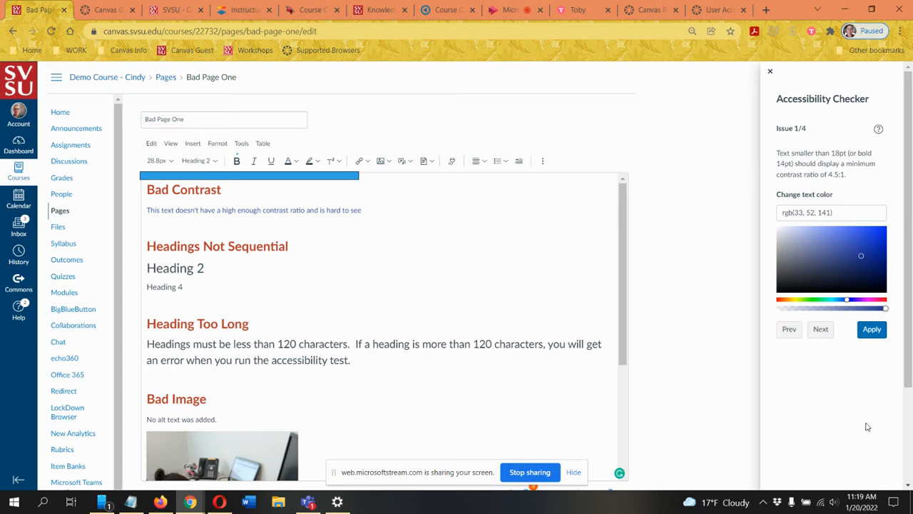
click(872, 329)
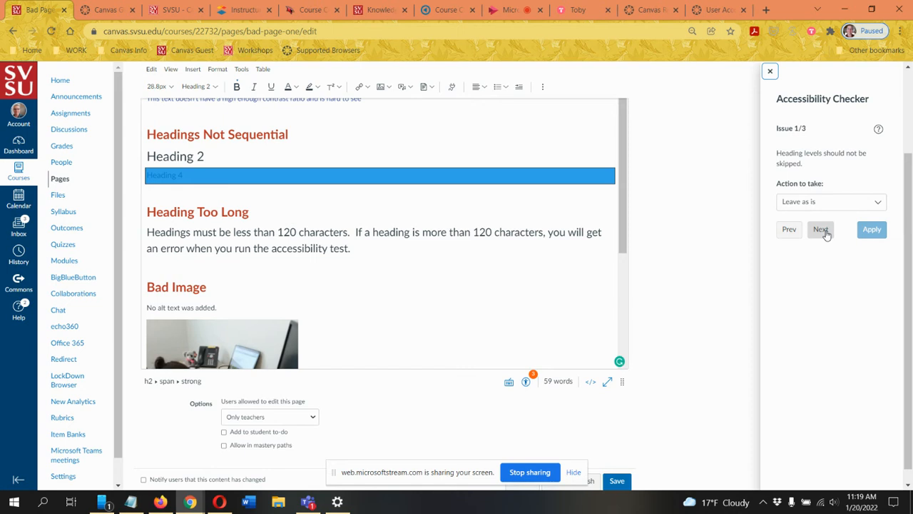
Step: Resolve the skipped heading level with the Fix heading hierarchy action and apply it
click(833, 203)
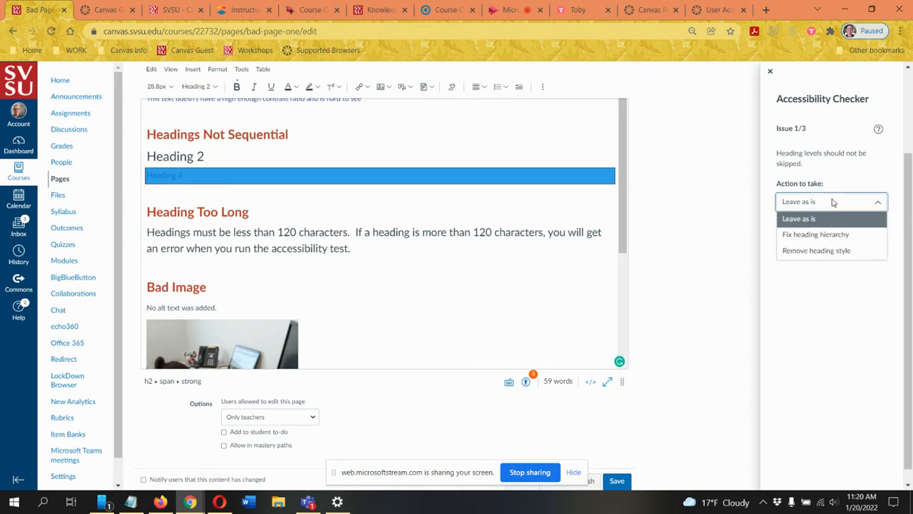
click(805, 236)
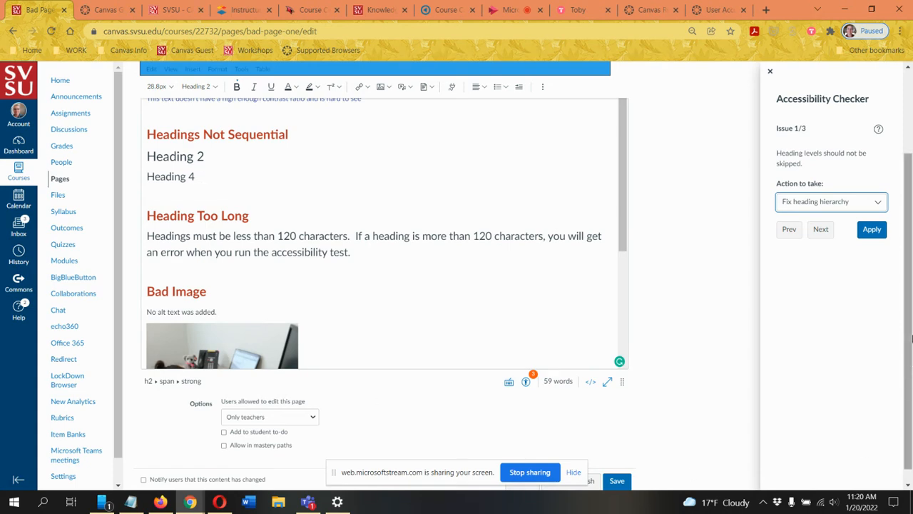
click(870, 230)
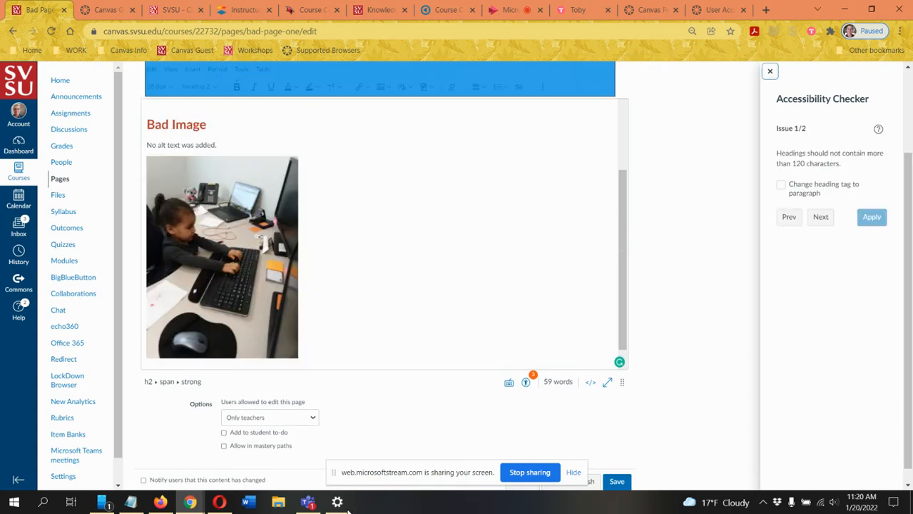
Step: Change the overlong heading under Heading Too Long to a paragraph and apply the fix
scroll(324, 258, up, 3)
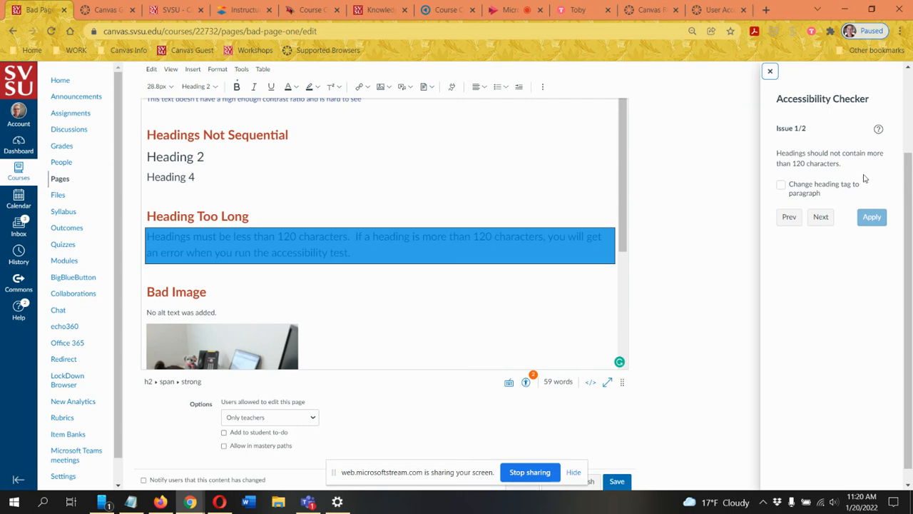
click(781, 186)
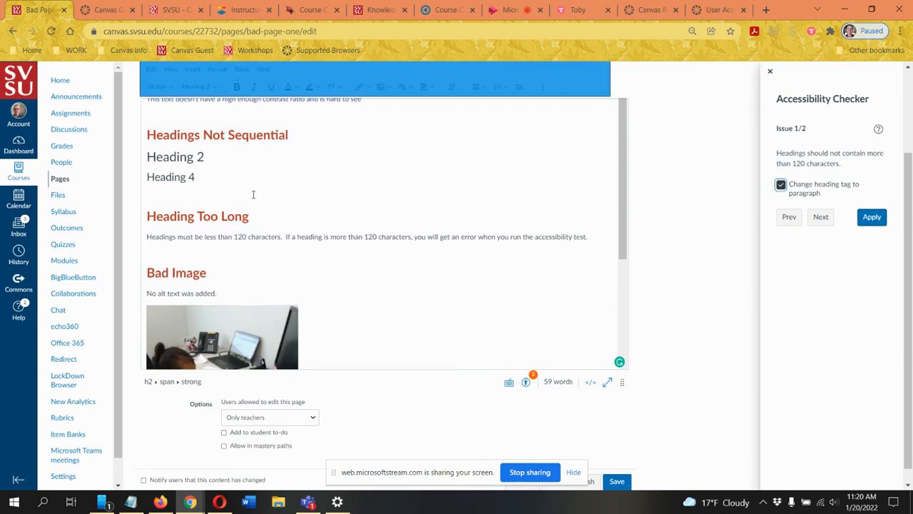
scroll(333, 228, up, 2)
scroll(357, 264, down, 3)
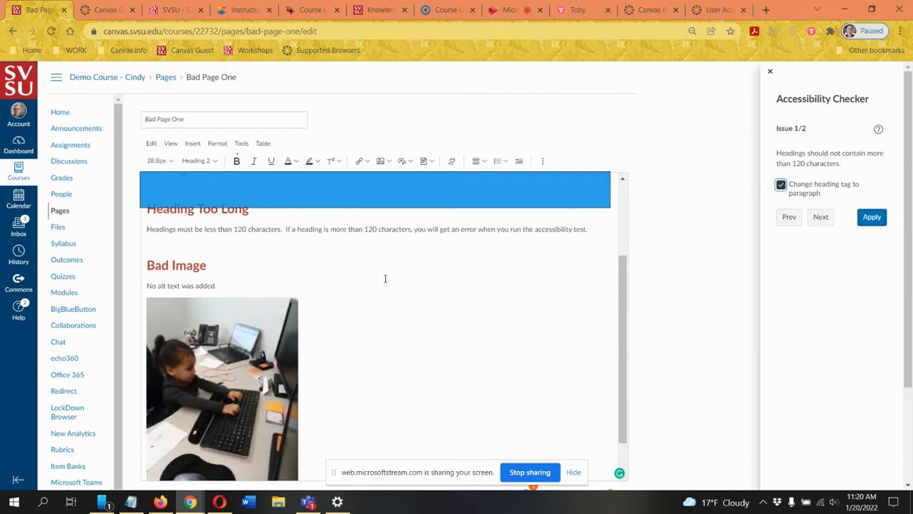
click(872, 217)
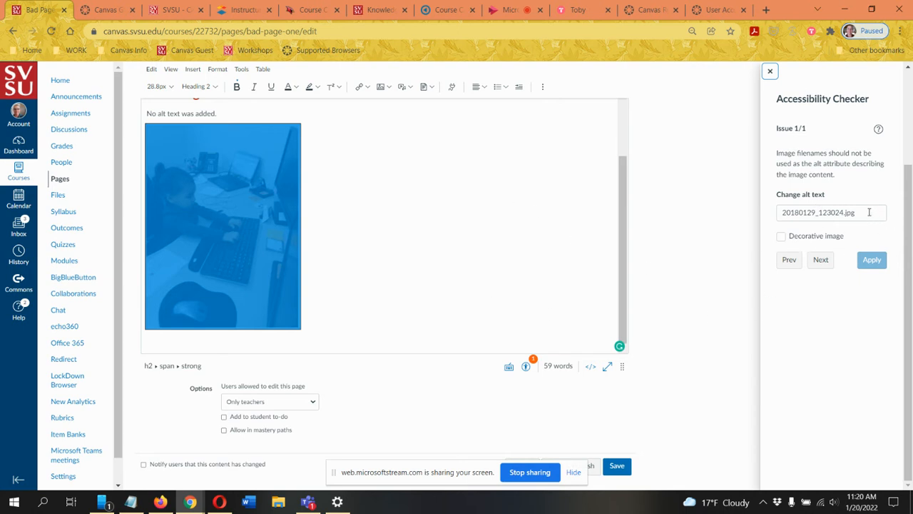
Step: Replace the image's file-name alt text with a description of the small girl at the computer and apply it
drag(868, 212, 731, 216)
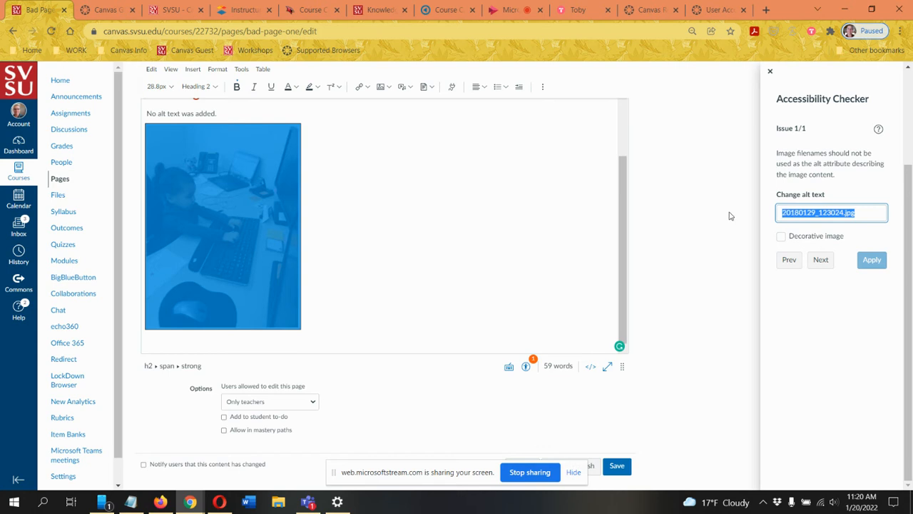
click(865, 212)
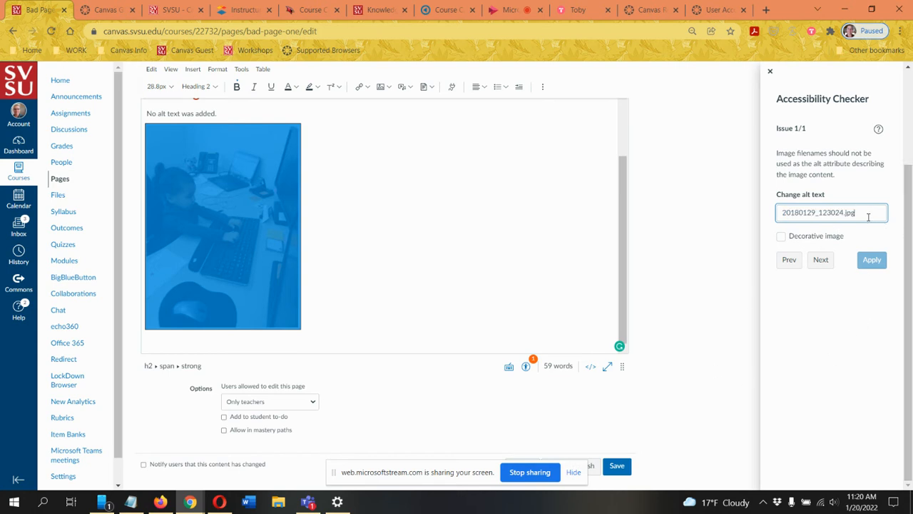
drag(869, 213, 694, 214)
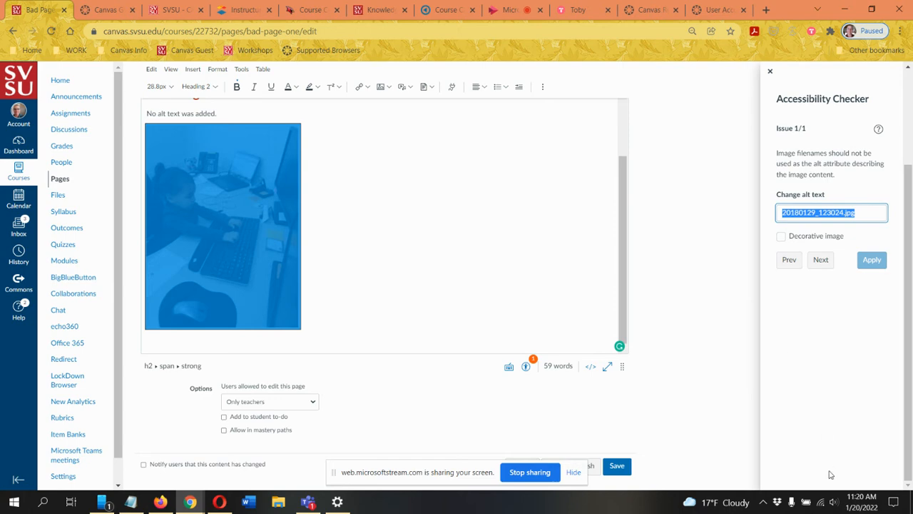
text(s)
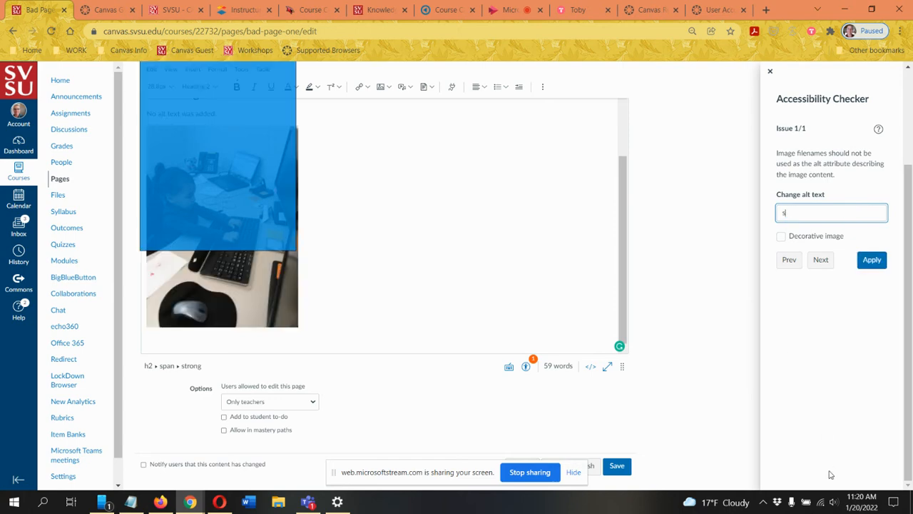
text(mall girl at computer)
click(872, 261)
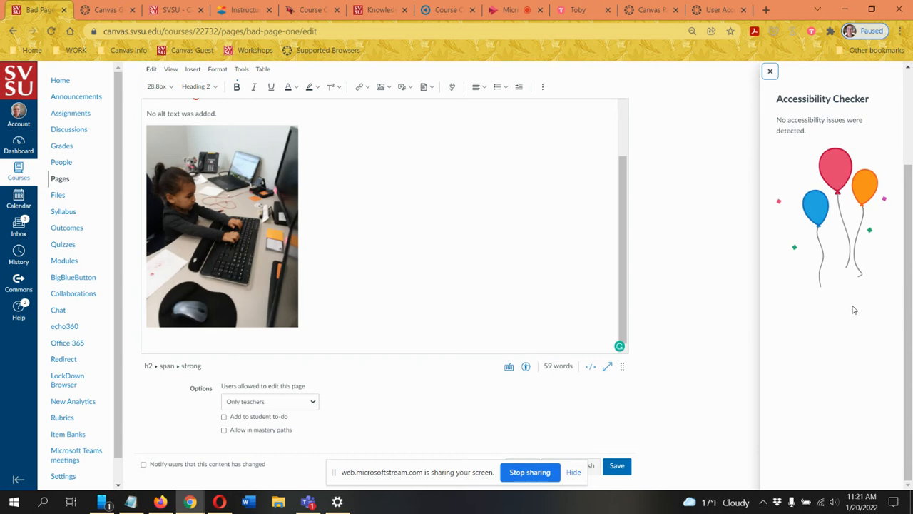
Step: Close the Accessibility Checker and save the page
click(770, 73)
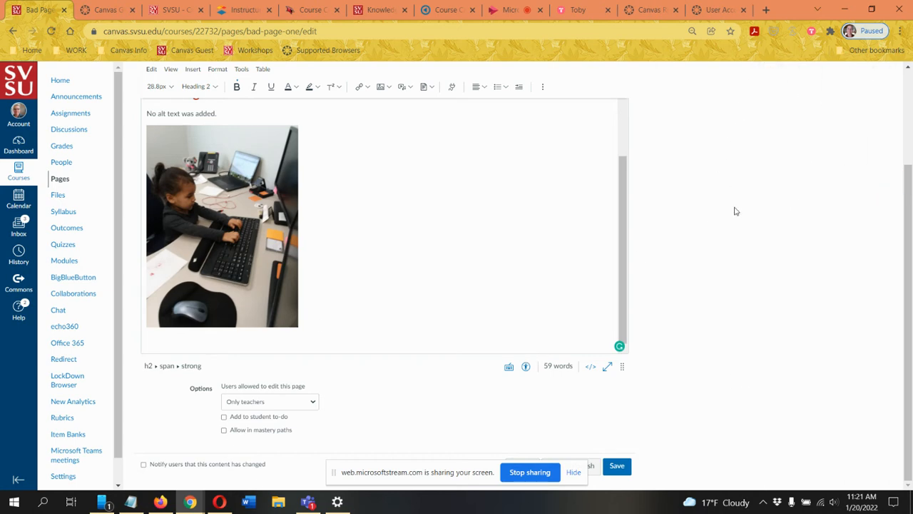
click(617, 466)
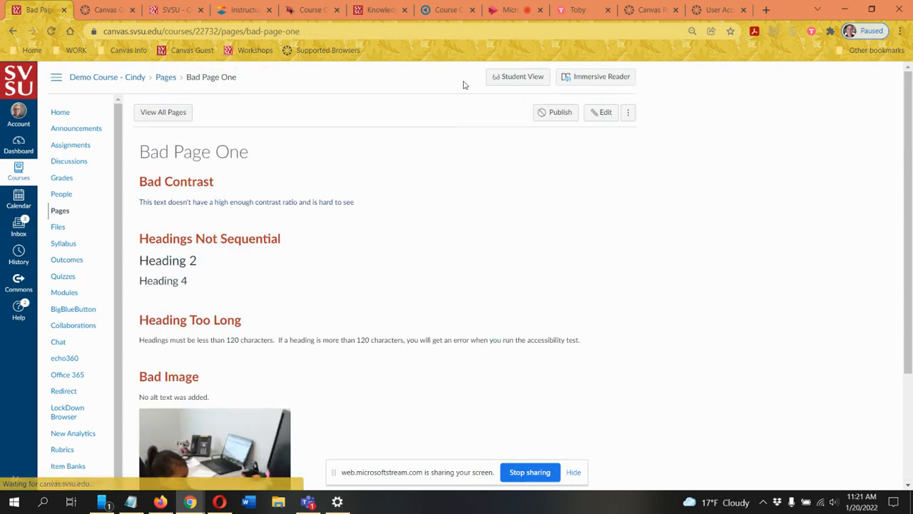
Step: Review the corrected text, headings and image on the saved page, and return to the course's Pages list
scroll(416, 190, down, 2)
scroll(637, 243, up, 2)
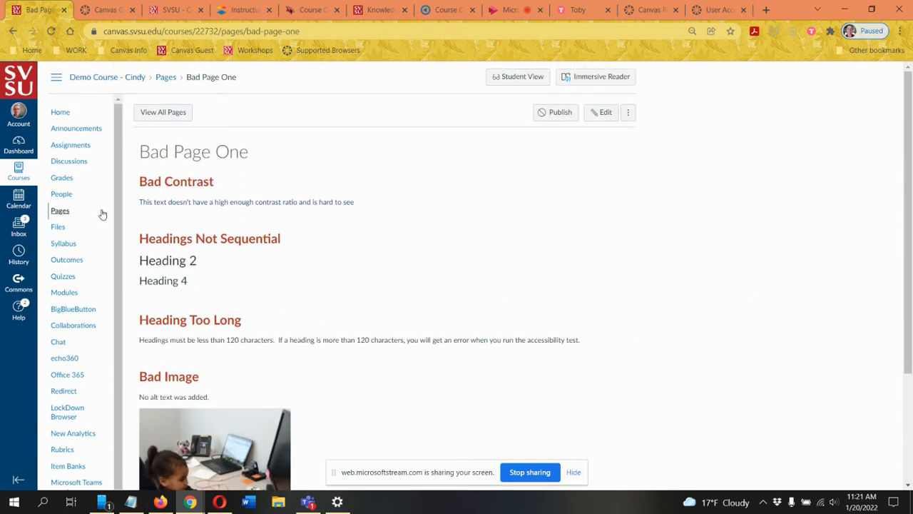
scroll(190, 279, down, 2)
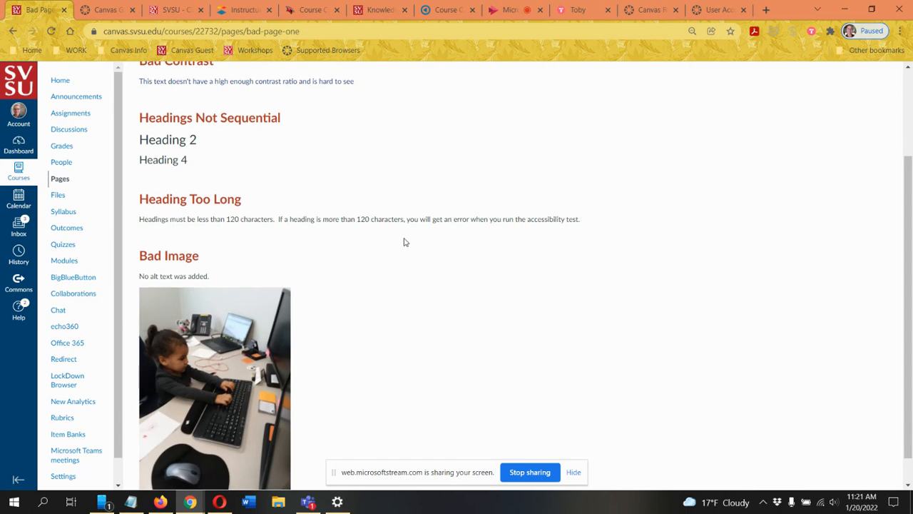
scroll(403, 241, up, 2)
drag(205, 204, 465, 217)
click(467, 218)
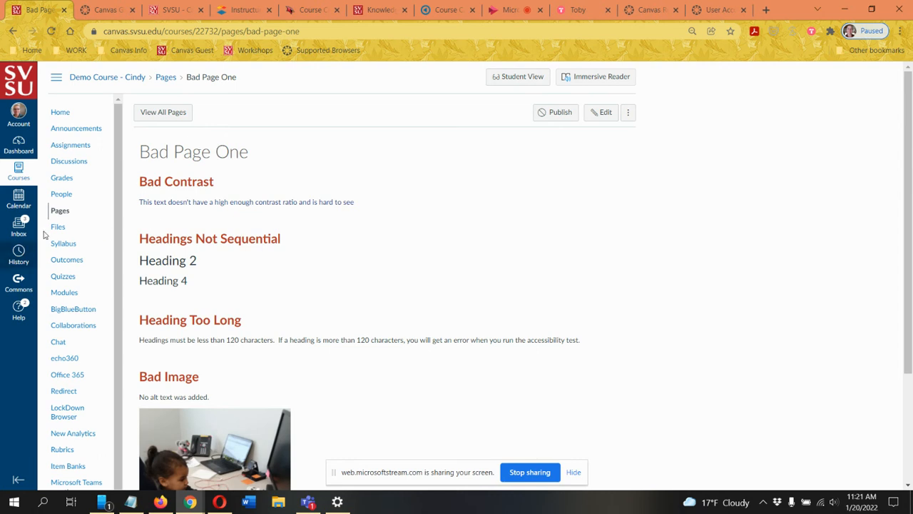
click(61, 212)
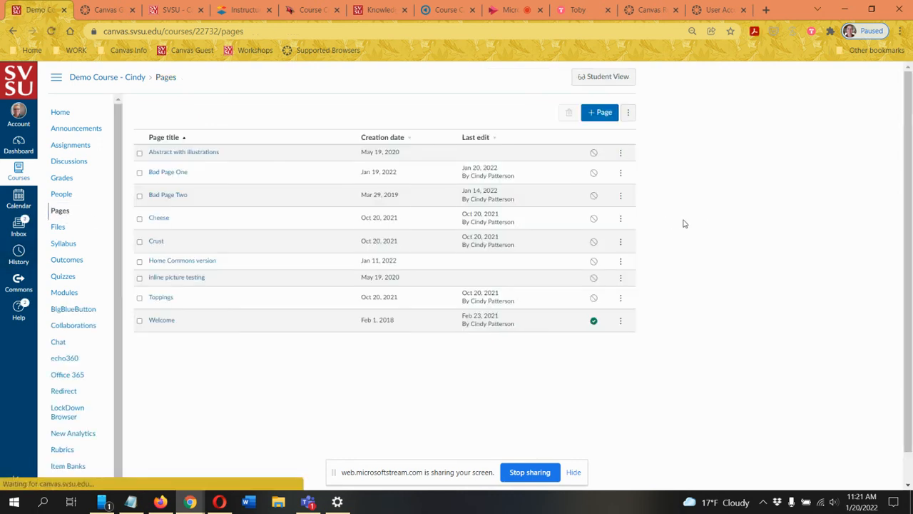
Step: Open Bad Page Two and examine its Bad Headings and Bad Link sections
click(175, 197)
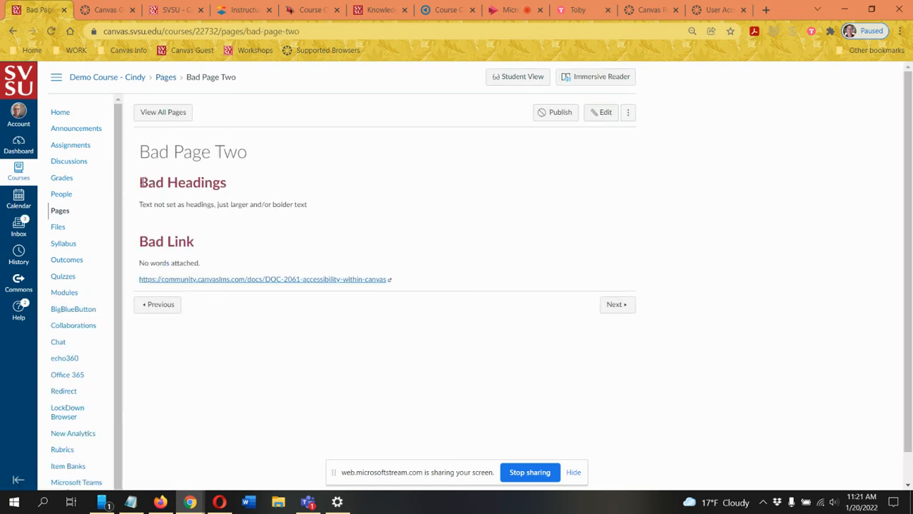
drag(142, 183, 240, 185)
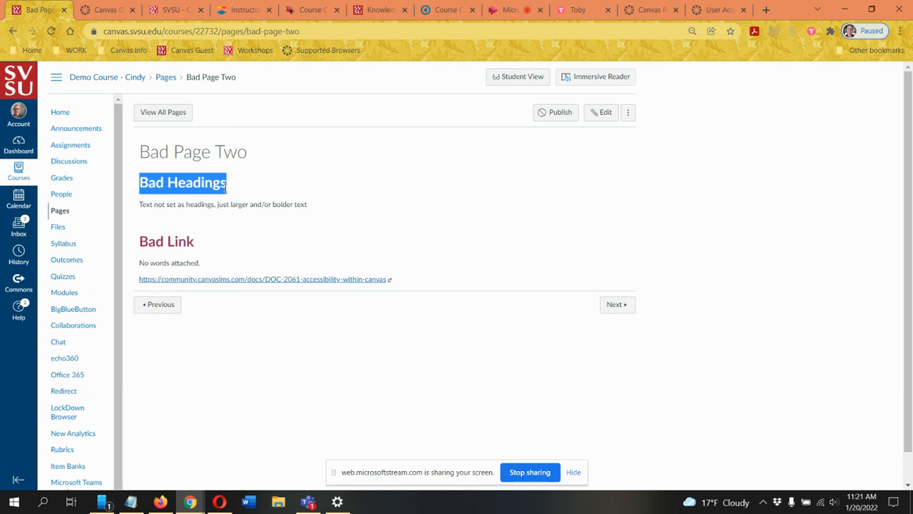
click(238, 187)
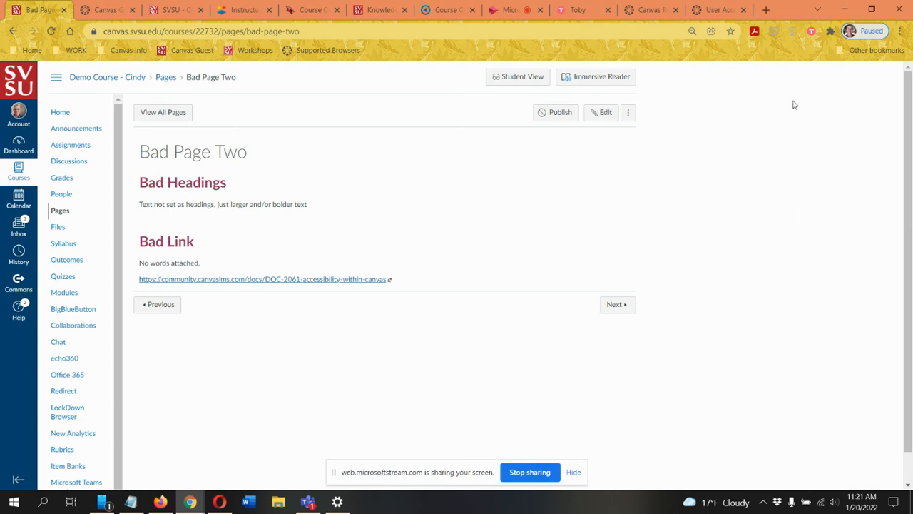
scroll(587, 224, down, 1)
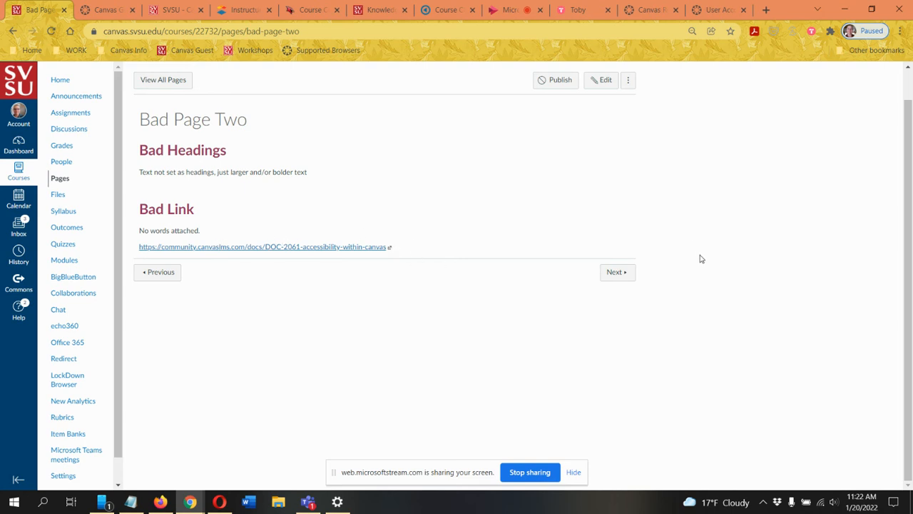
scroll(544, 291, up, 1)
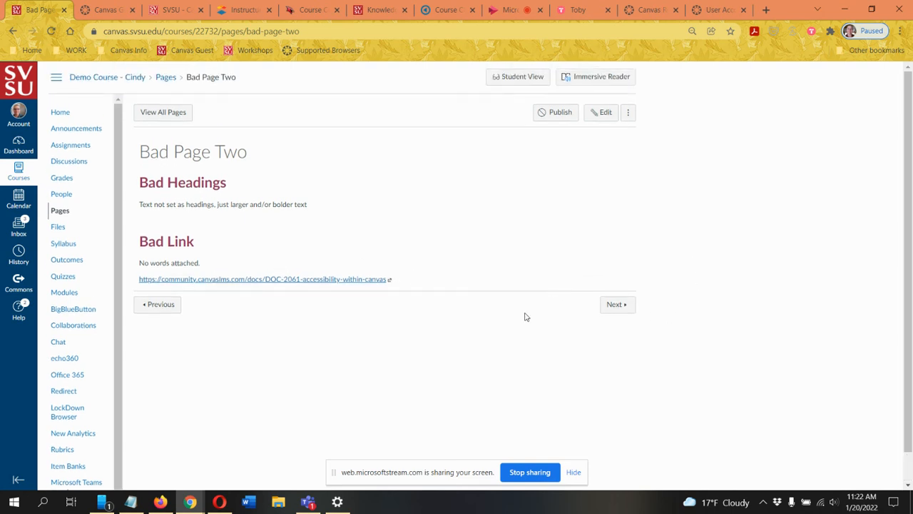
Step: Edit the page and format the "Bad Headings" text as Heading 2
click(605, 114)
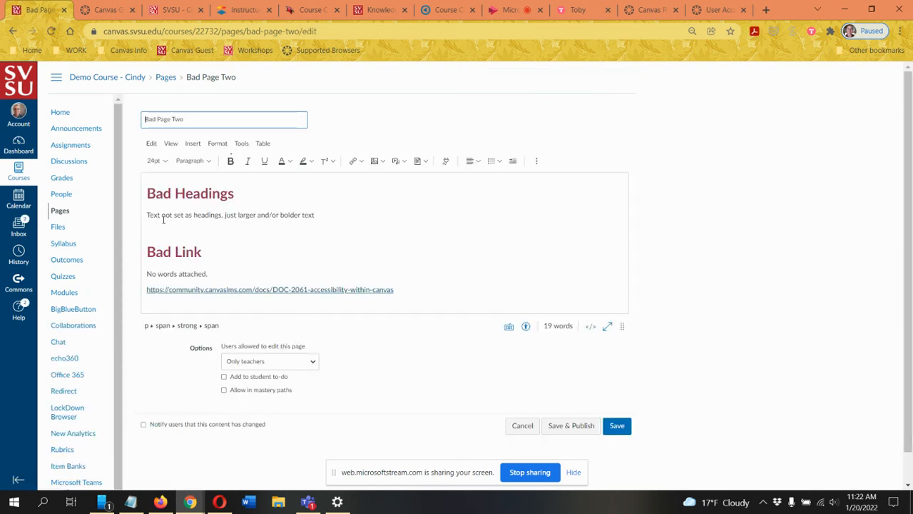
click(236, 193)
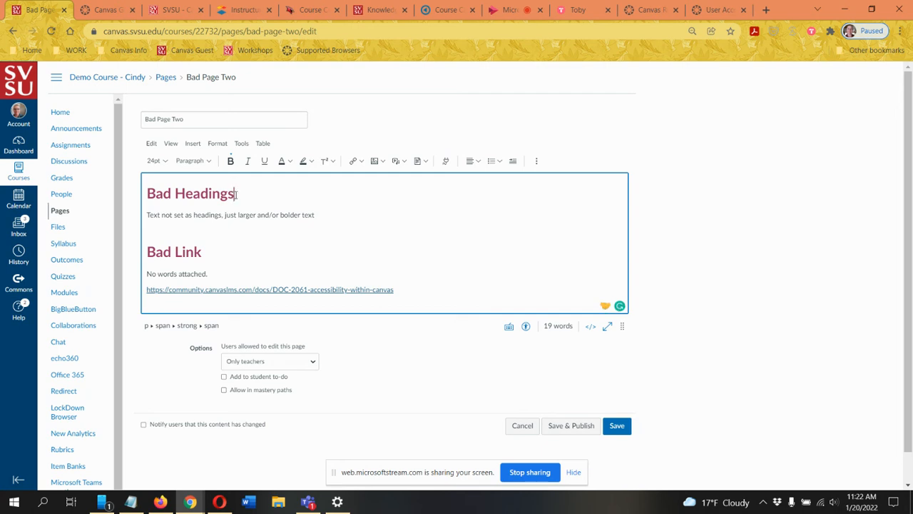
drag(236, 194, 135, 196)
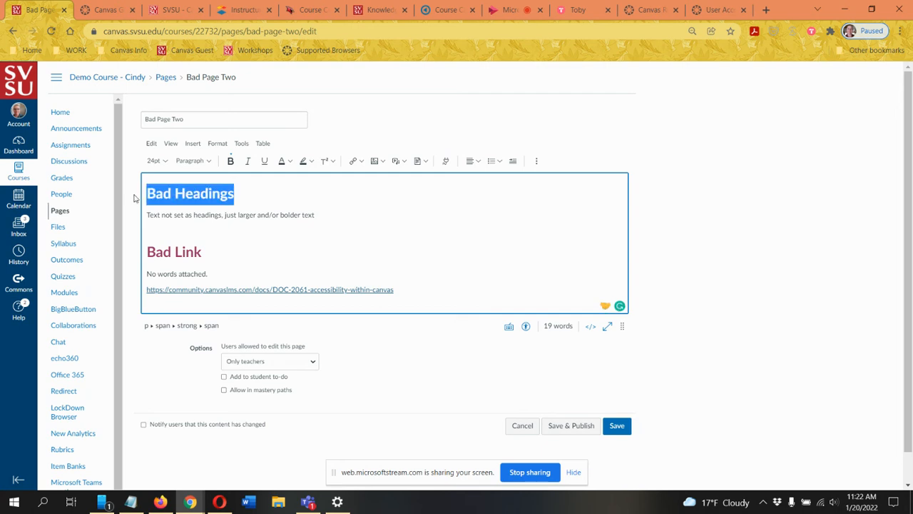
click(205, 162)
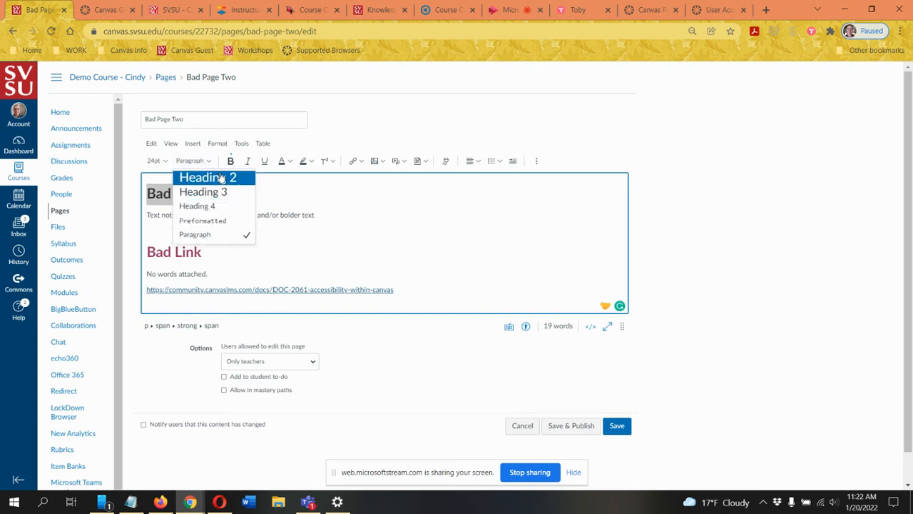
click(219, 177)
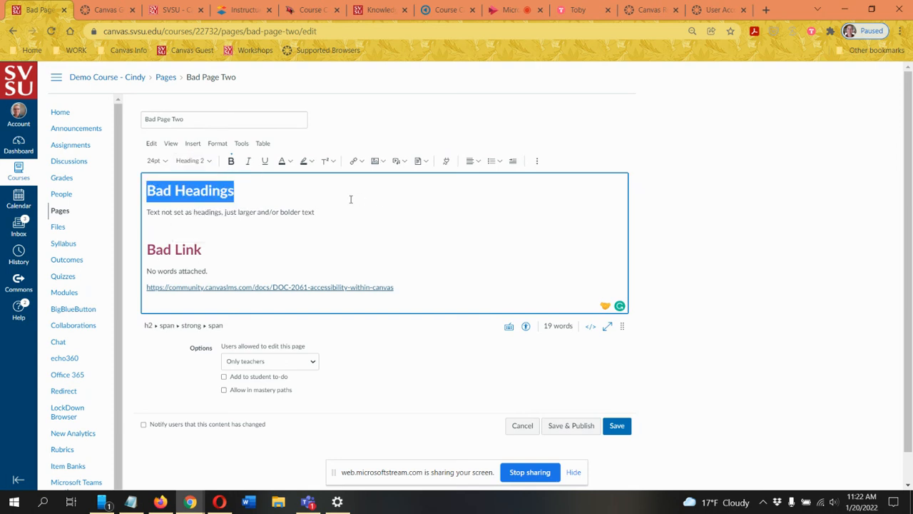
click(255, 191)
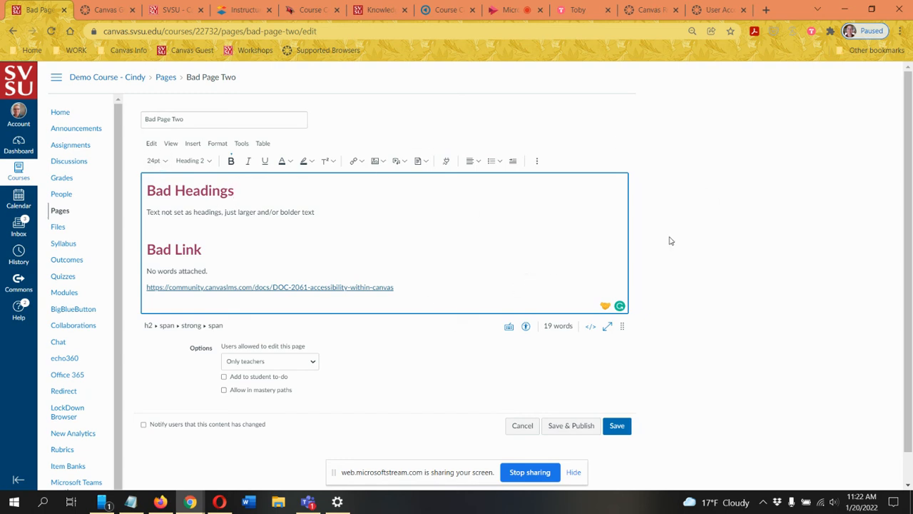
Step: Copy the bare URL under Bad Link and insert the line "Canvas Accessibility Information" above it
scroll(433, 226, down, 1)
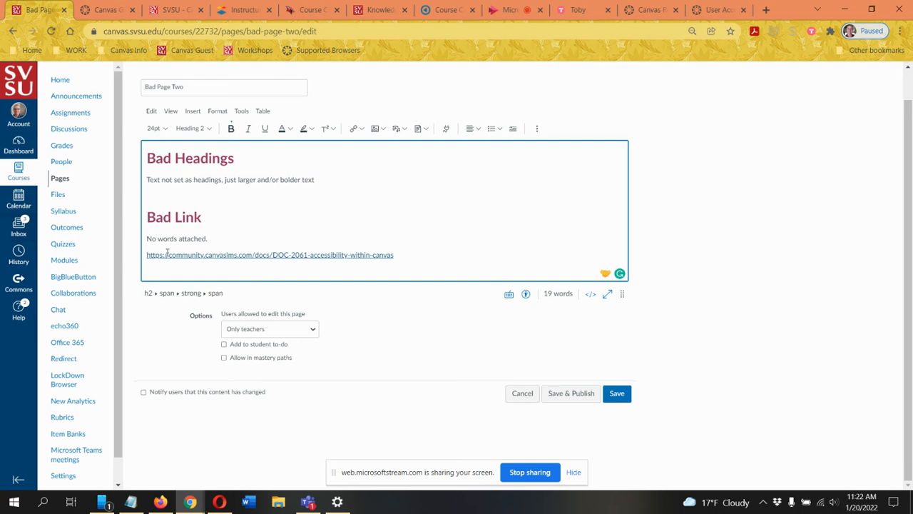
drag(398, 254, 108, 261)
key(ctrl+c)
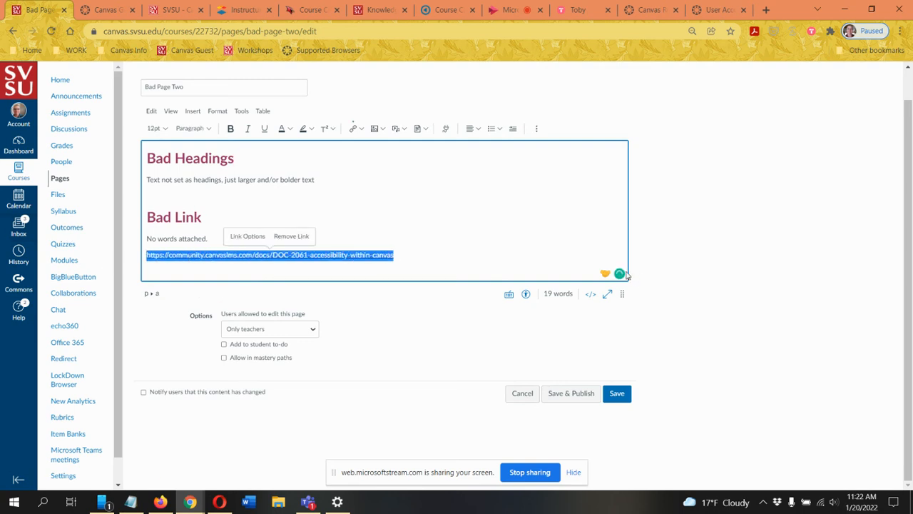
click(214, 238)
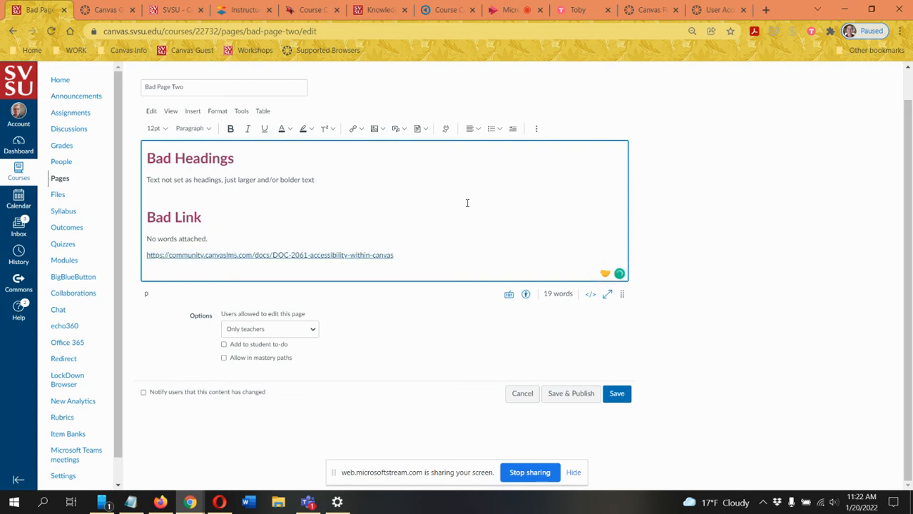
key(Return)
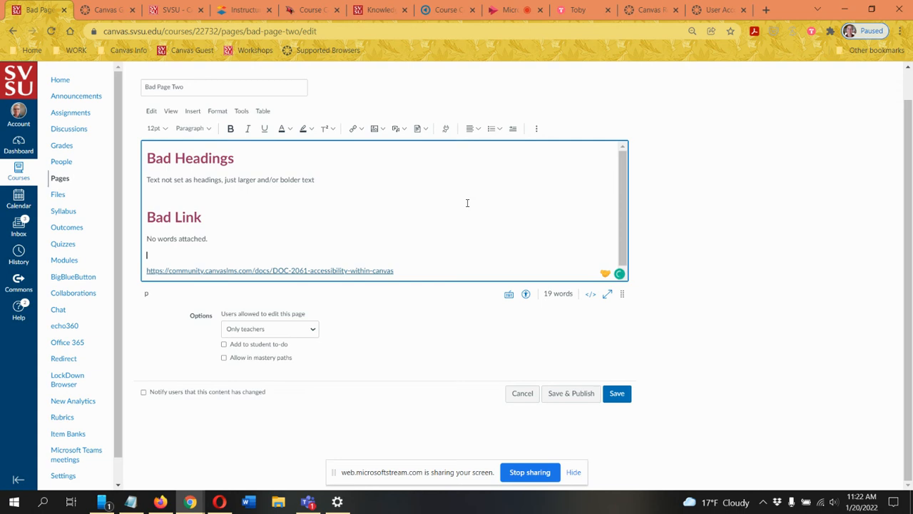
text(Carvas Accessibility Information)
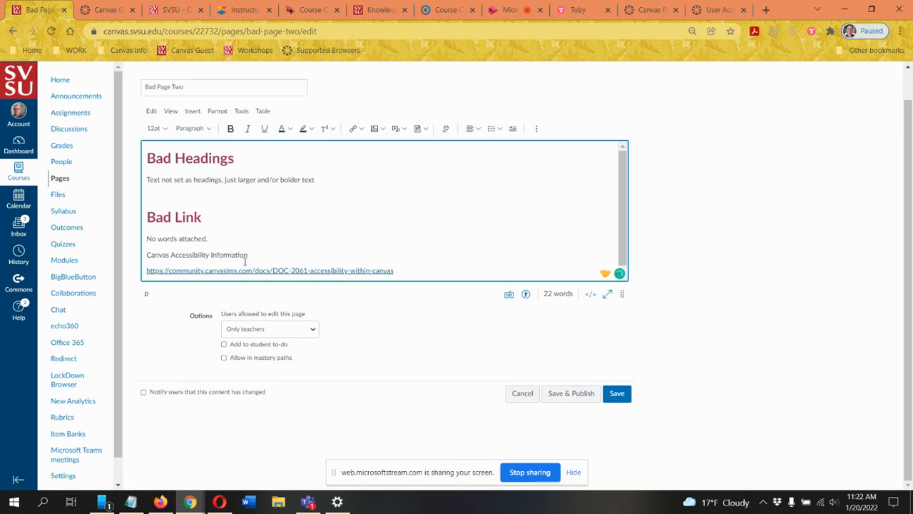
drag(209, 255, 135, 256)
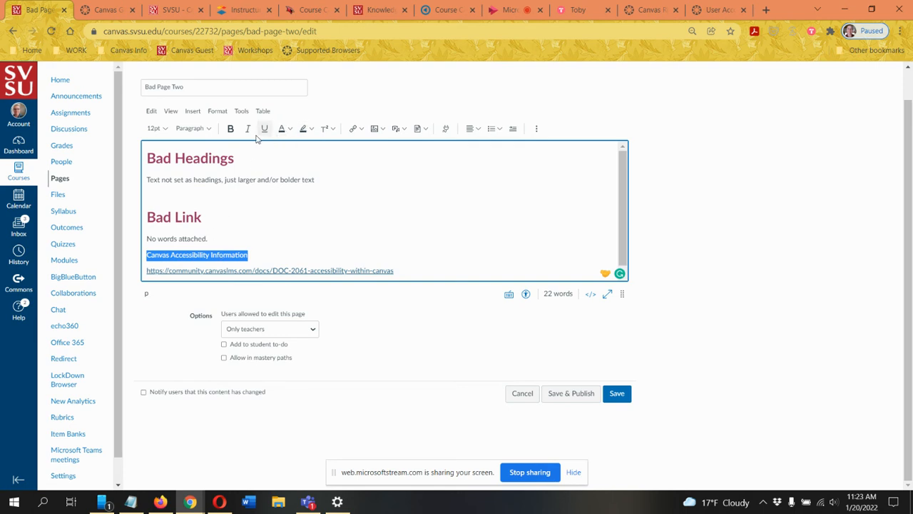
click(362, 130)
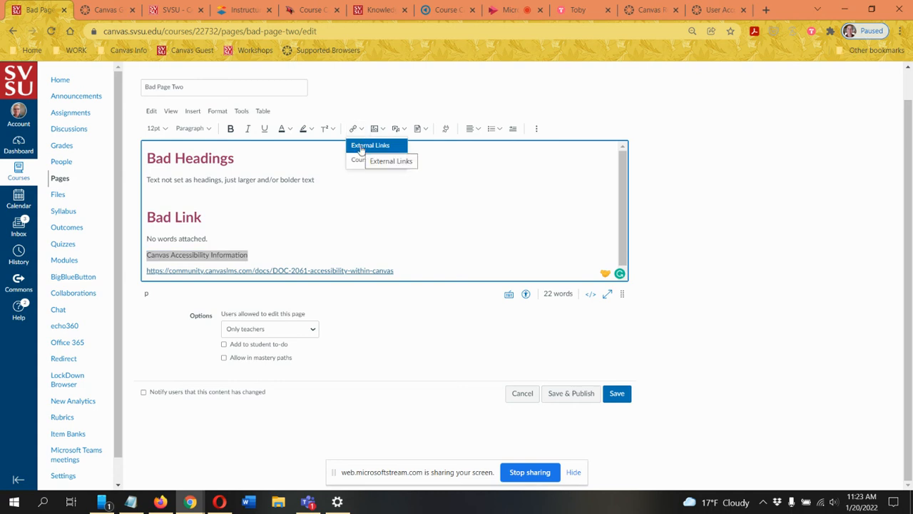
click(361, 148)
click(310, 299)
key(ctrl+v)
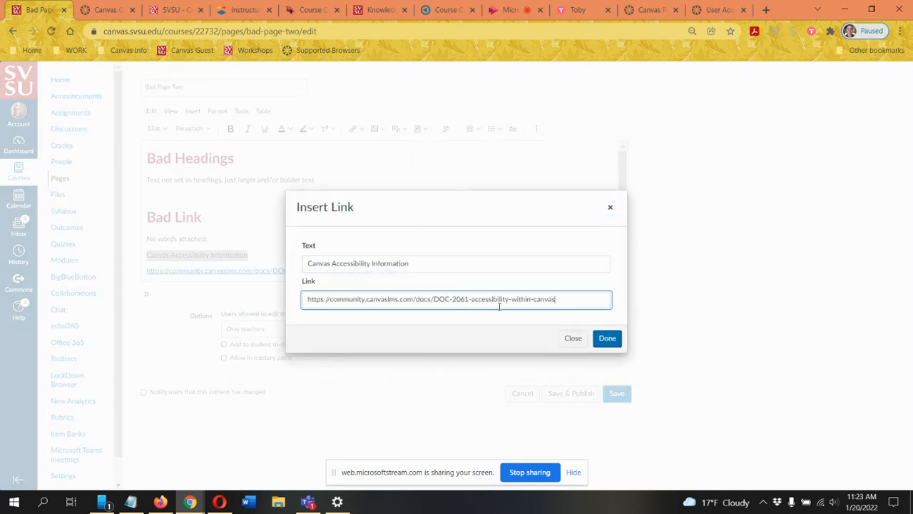
click(605, 339)
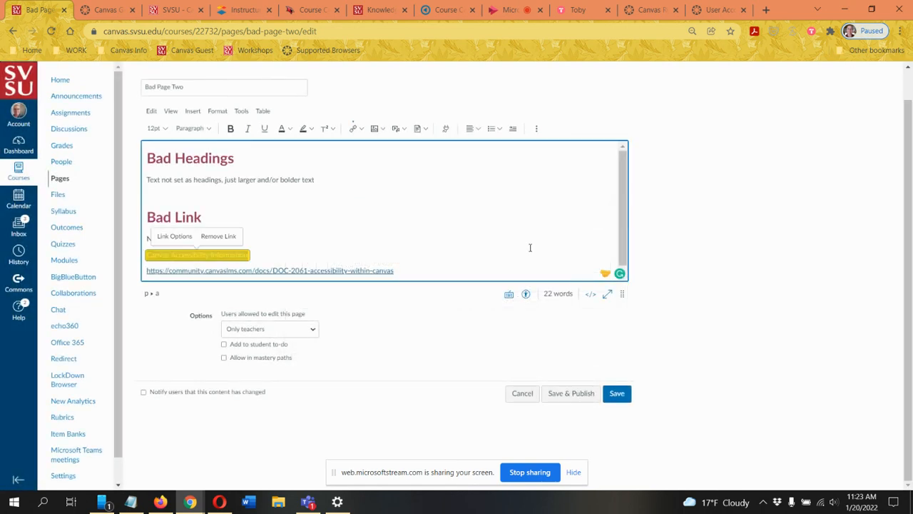
click(452, 216)
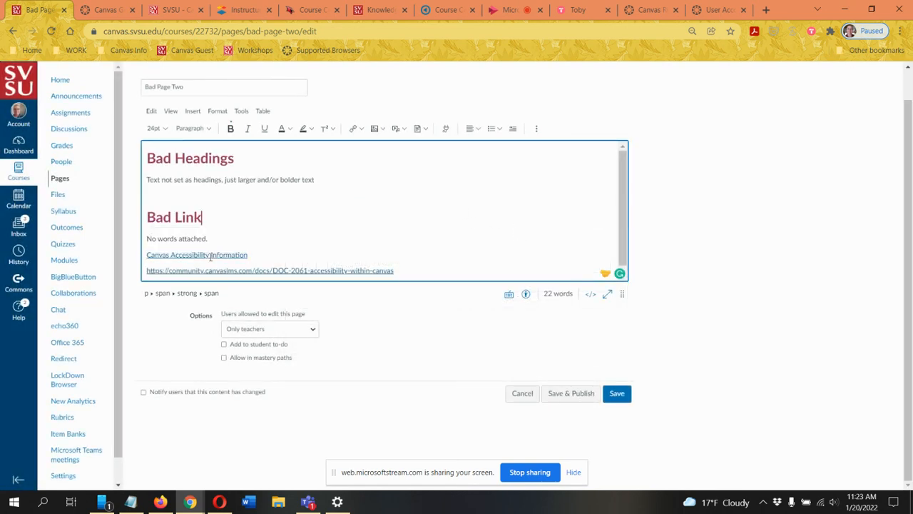
drag(407, 271, 135, 274)
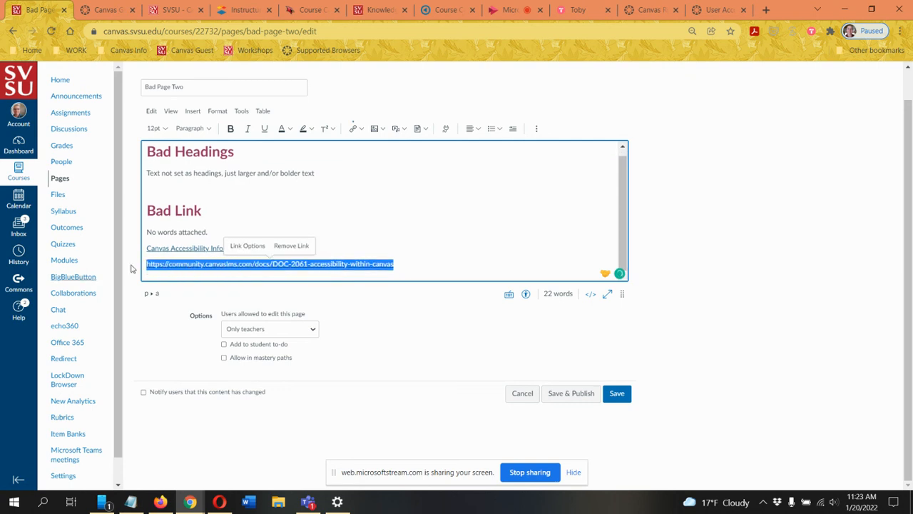
key(BackSpace)
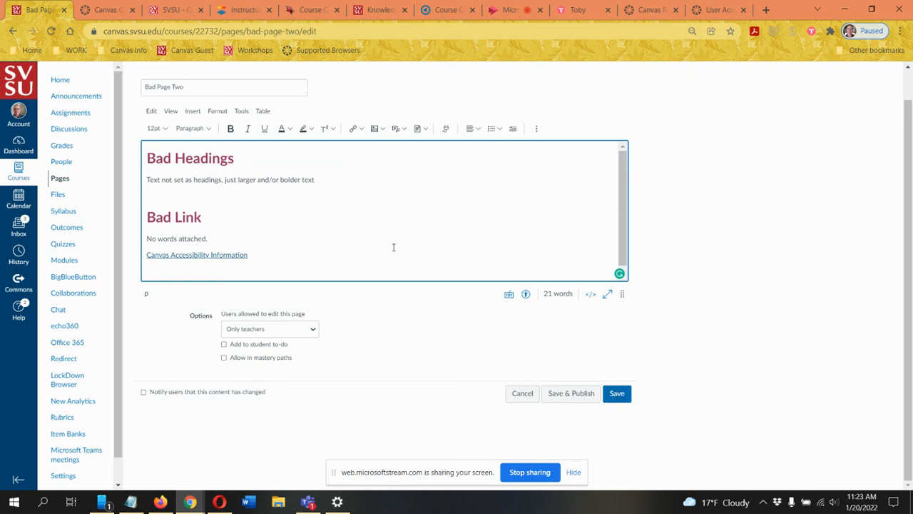
Step: Add the line "this is reall" in light gray text below the link and open the Accessibility Checker
scroll(411, 231, down, 1)
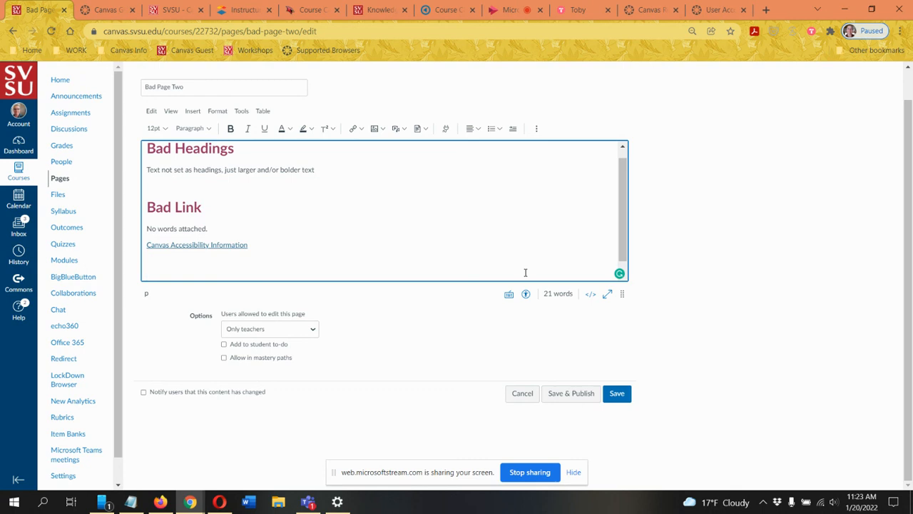
click(289, 128)
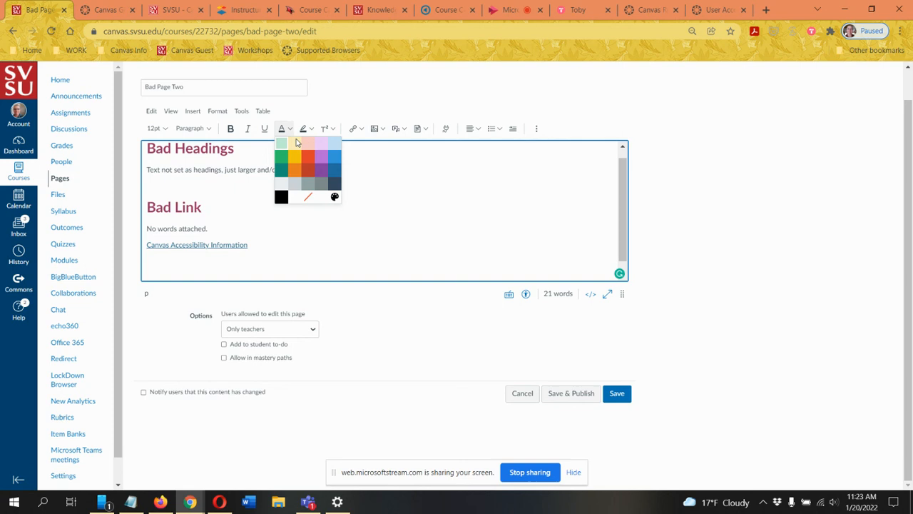
click(294, 186)
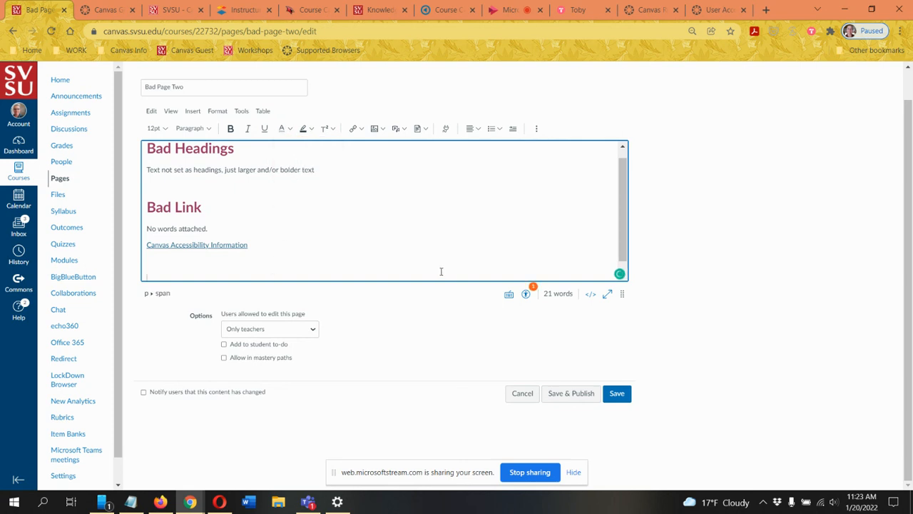
text(this is read)
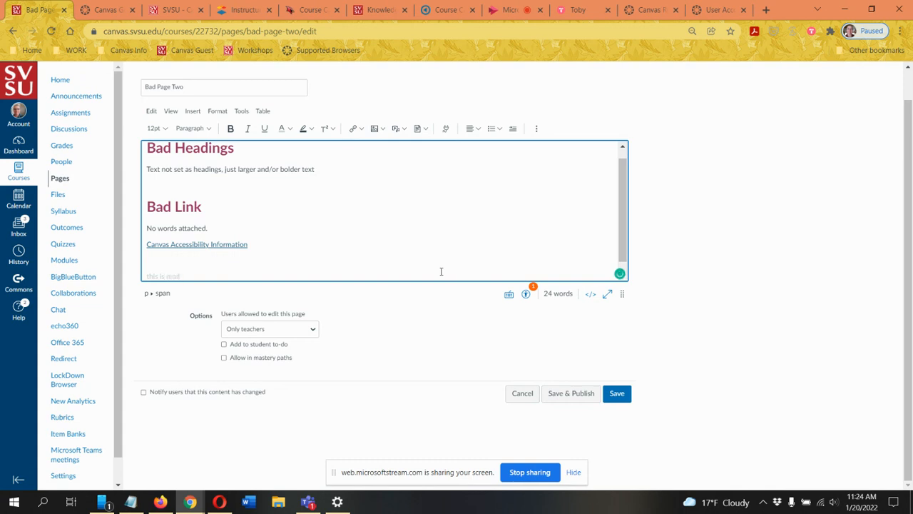
click(534, 288)
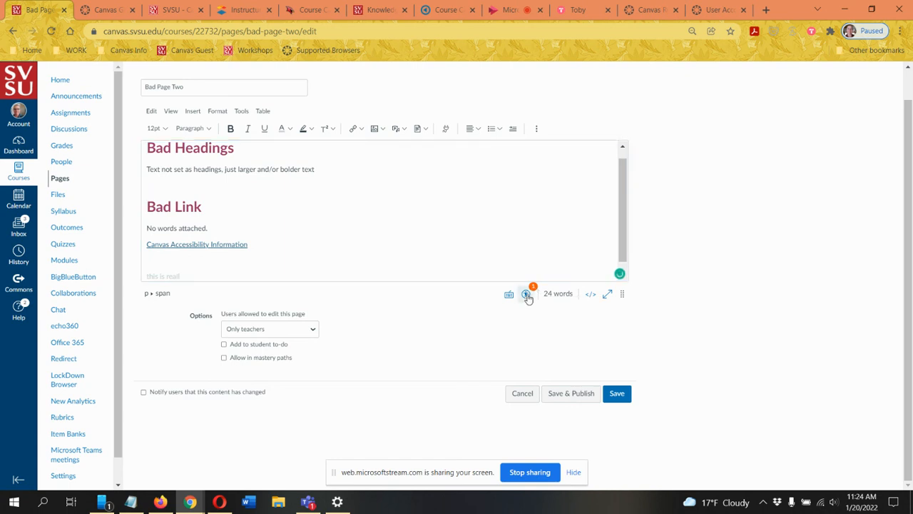
click(526, 293)
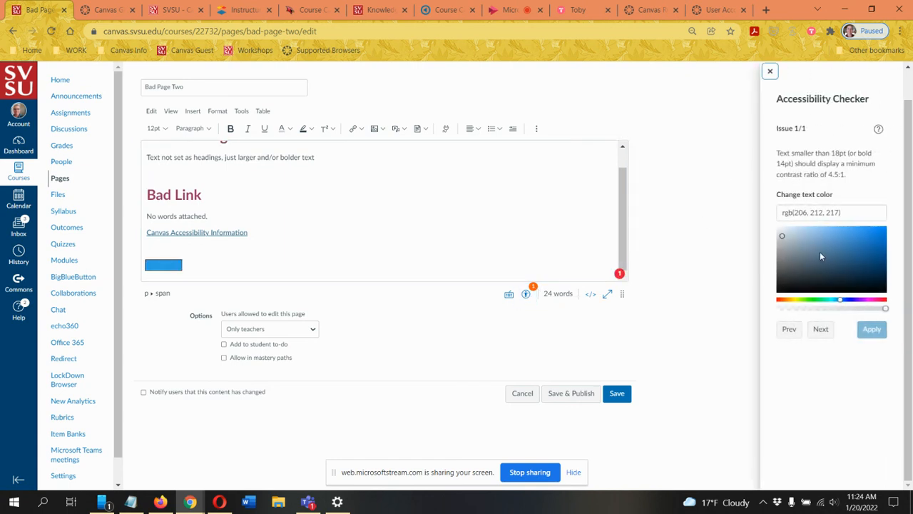